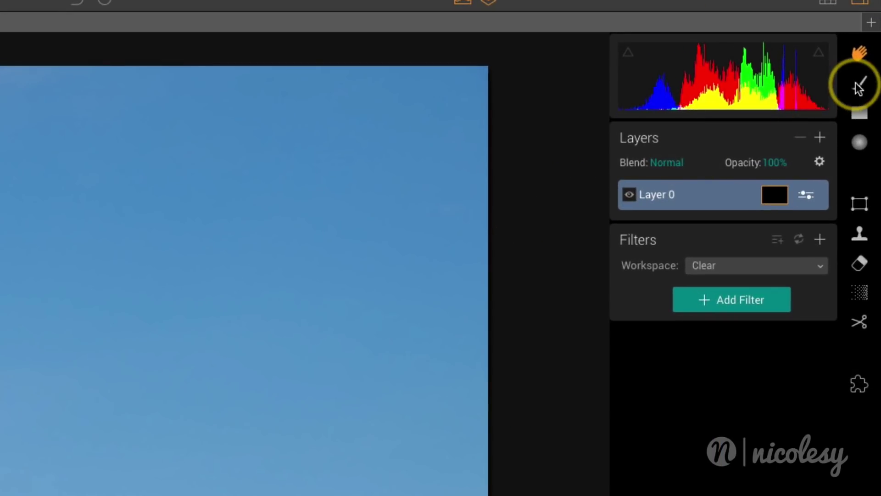
# Set Layer 0's mask brush to size 136, then paint and erase a test stroke across the sky
pyautogui.click(859, 86)
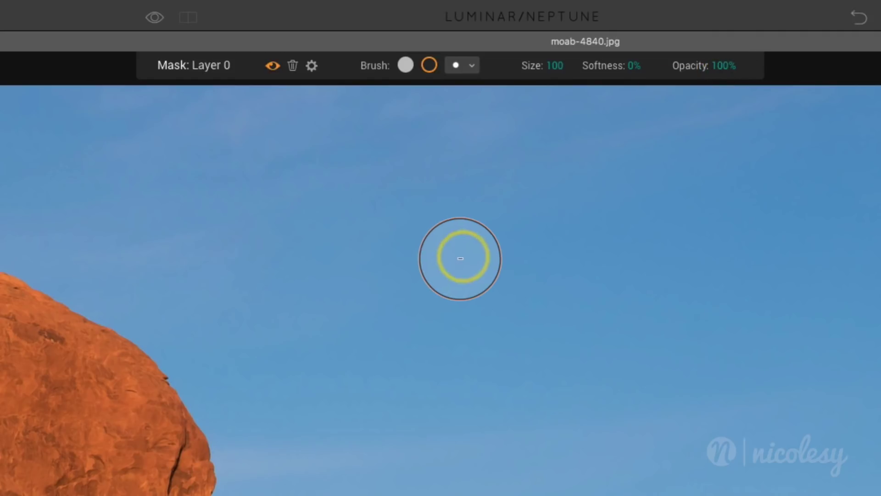
pyautogui.press(']')
pyautogui.press(']')
pyautogui.press(']')
pyautogui.press('x')
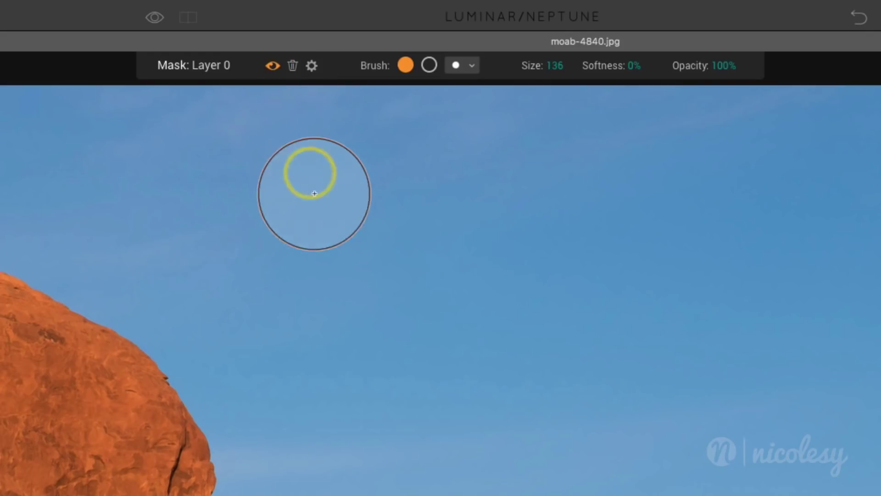
pyautogui.moveTo(324, 250); pyautogui.dragTo(759, 269)
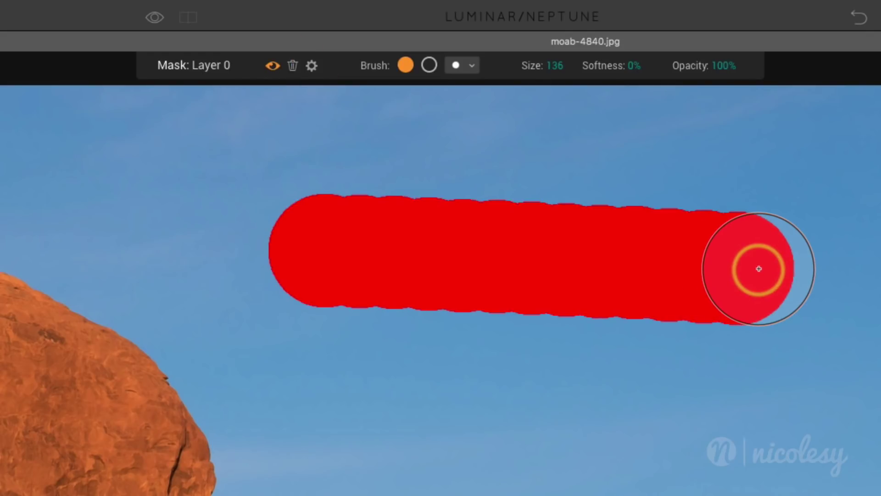
pyautogui.press('x')
pyautogui.moveTo(759, 268)
pyautogui.mouseDown()
pyautogui.moveTo(745, 285)
pyautogui.moveTo(700, 235)
pyautogui.moveTo(660, 244)
pyautogui.moveTo(615, 283)
pyautogui.moveTo(552, 304)
pyautogui.moveTo(482, 279)
pyautogui.moveTo(416, 237)
pyautogui.moveTo(386, 281)
pyautogui.moveTo(346, 252)
pyautogui.moveTo(309, 259)
pyautogui.moveTo(383, 216)
pyautogui.moveTo(303, 216)
pyautogui.mouseUp()
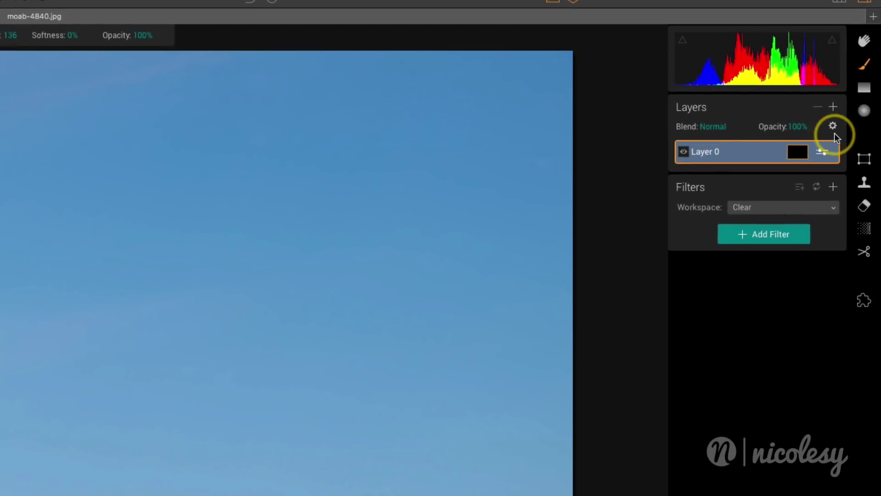
# Delete Layer 0's painted mask and hide the red mask overlay
pyautogui.click(833, 128)
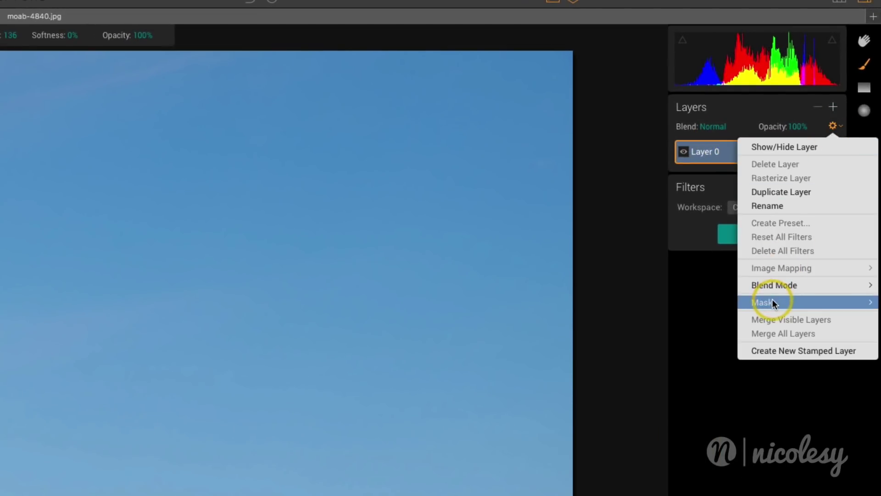
pyautogui.moveTo(773, 302)
pyautogui.click(671, 429)
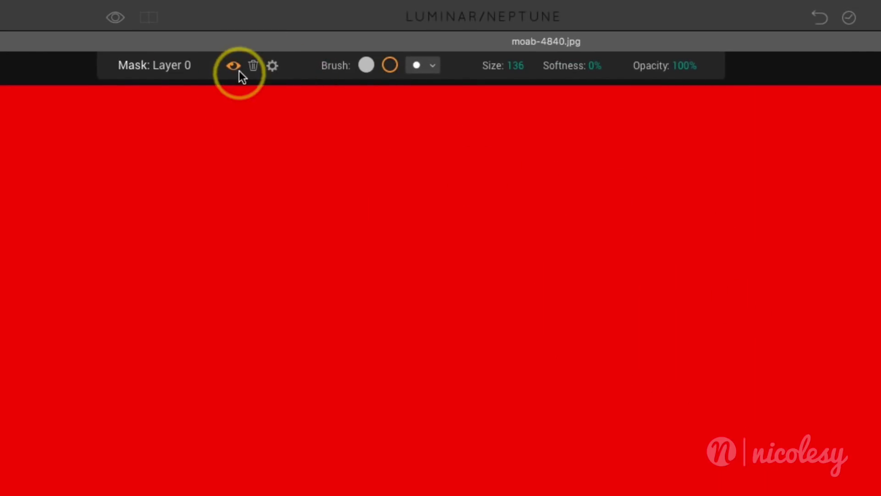
pyautogui.click(235, 66)
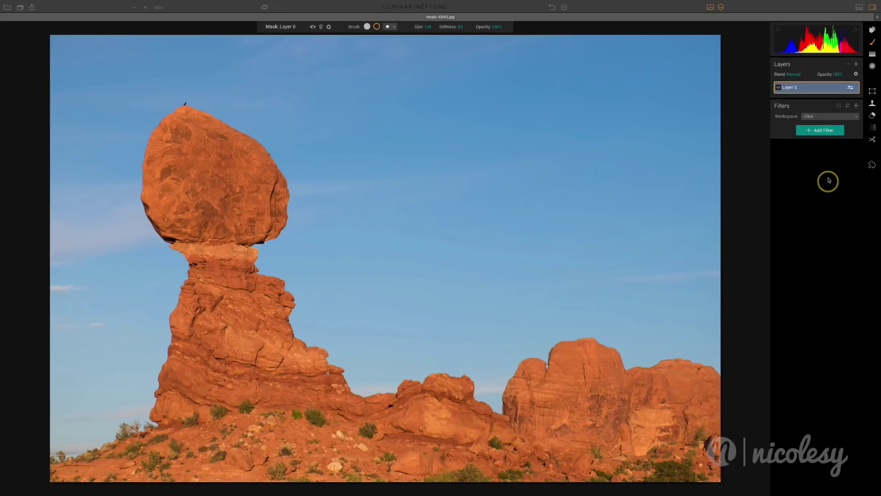
# Add a B&W Conversion filter and raise Cyan and Blue luminance to 100
pyautogui.click(818, 130)
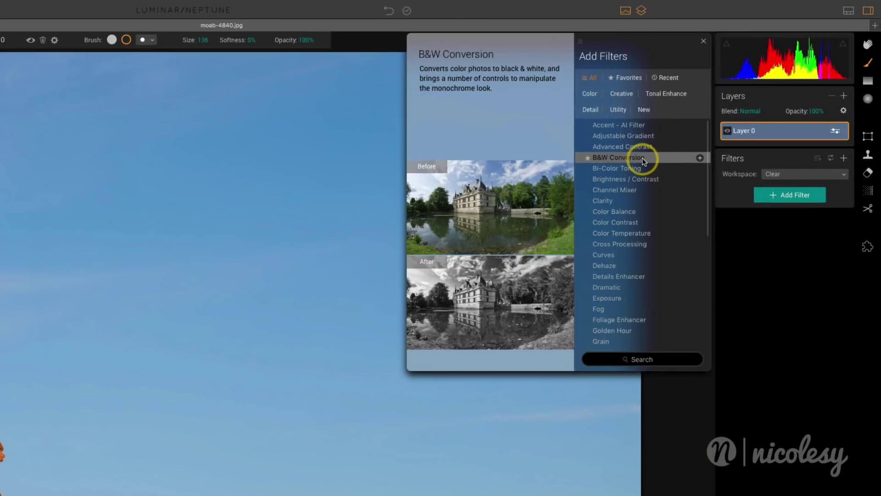
pyautogui.click(689, 129)
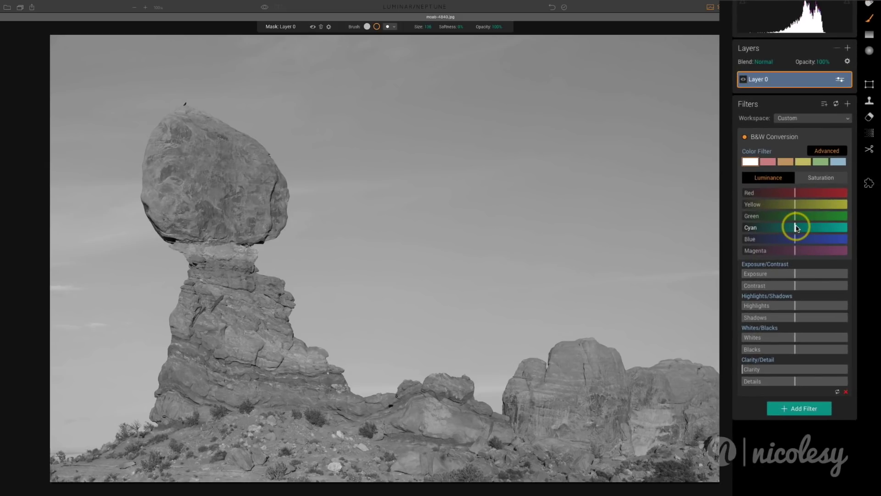
pyautogui.moveTo(801, 227); pyautogui.dragTo(860, 226)
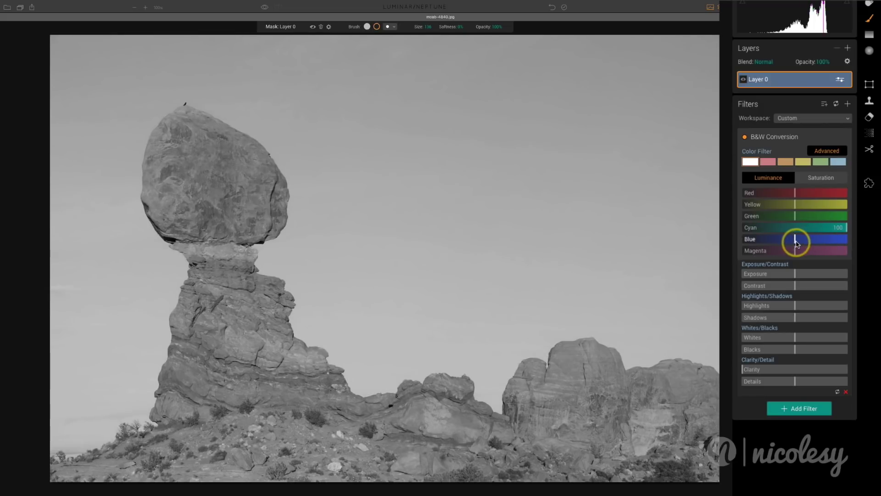
pyautogui.moveTo(797, 242); pyautogui.dragTo(858, 245)
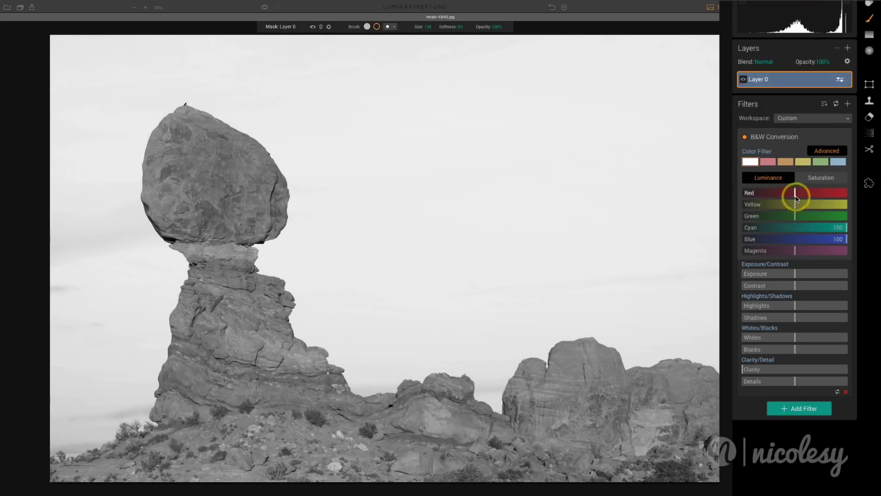
# Drop Red, Yellow, Green and Magenta luminance to -100 to darken the rocks
pyautogui.moveTo(796, 197); pyautogui.dragTo(728, 198)
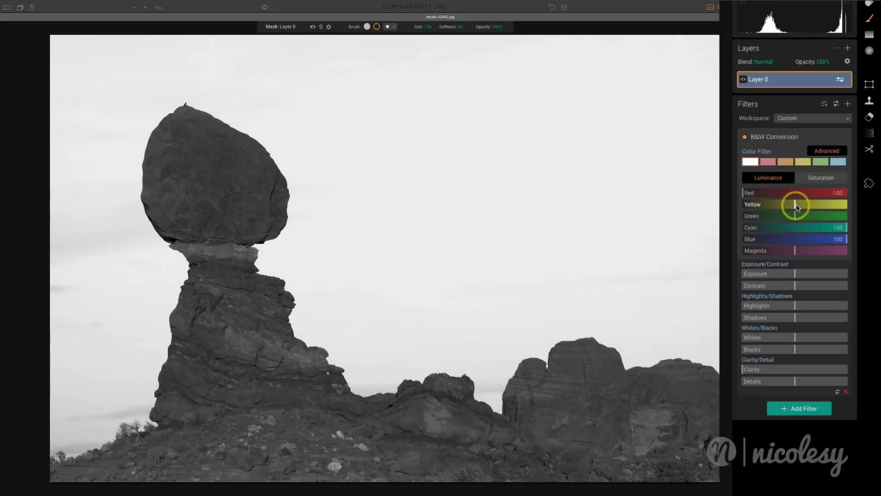
pyautogui.moveTo(795, 203); pyautogui.dragTo(737, 211)
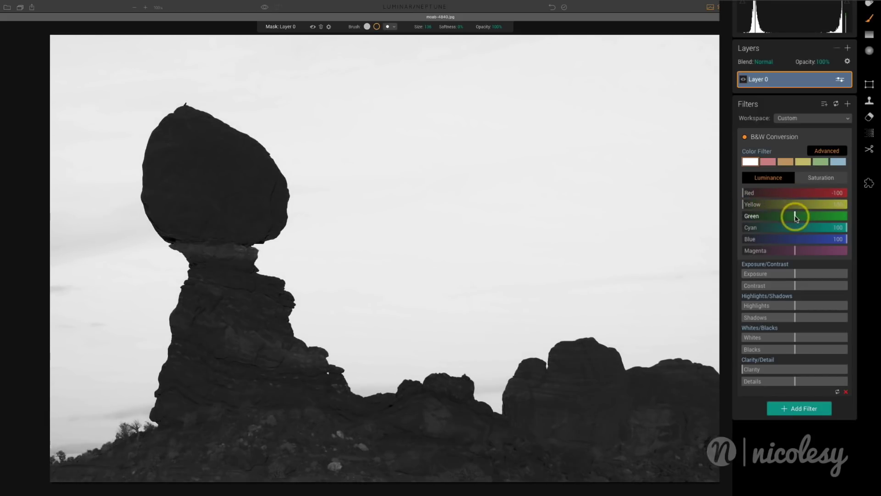
pyautogui.moveTo(793, 215); pyautogui.dragTo(729, 219)
pyautogui.moveTo(793, 251); pyautogui.dragTo(724, 252)
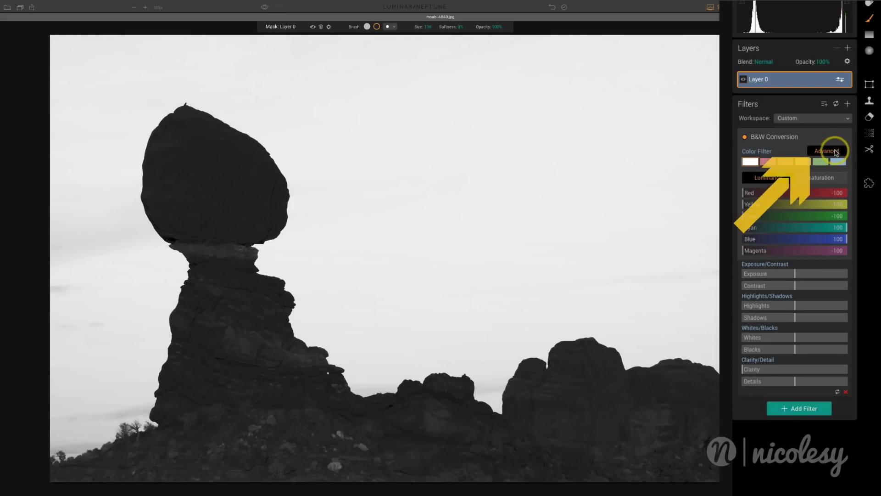
pyautogui.click(836, 153)
pyautogui.click(836, 153)
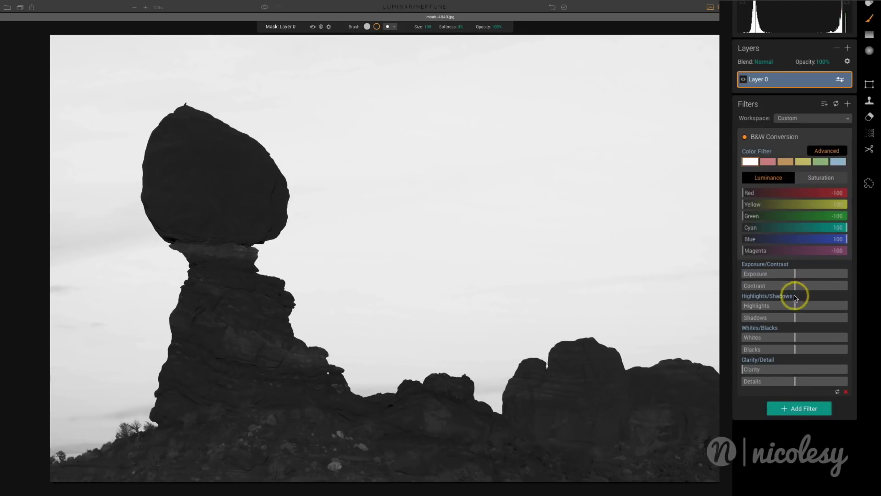
# Push Highlights and Whites to 100 and pull Shadows and Blacks to -100
pyautogui.moveTo(795, 305); pyautogui.dragTo(855, 305)
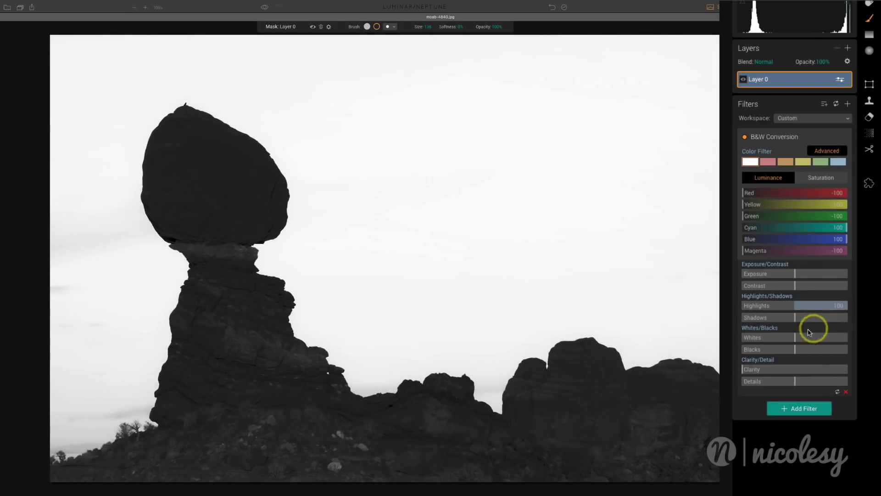
pyautogui.moveTo(795, 340); pyautogui.dragTo(854, 339)
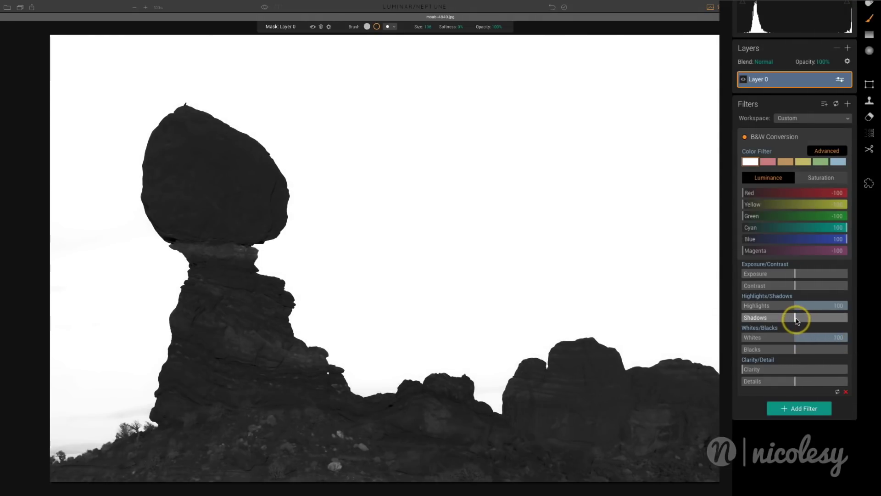
pyautogui.moveTo(791, 320); pyautogui.dragTo(732, 315)
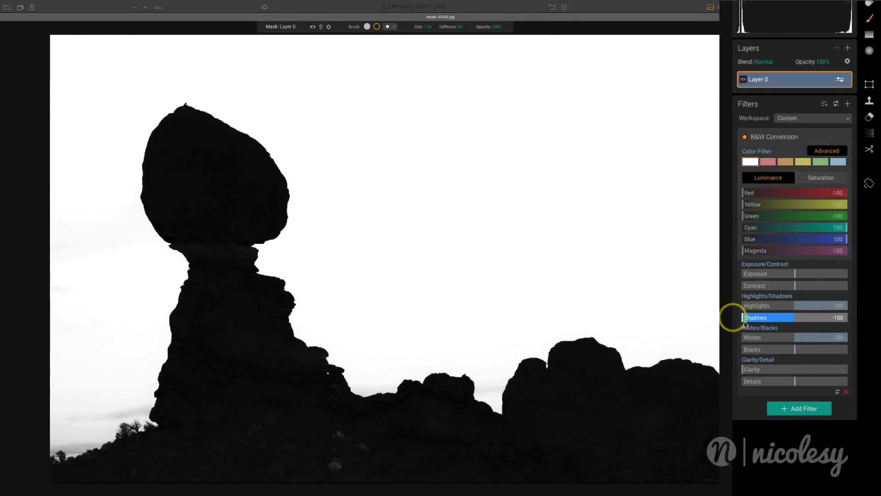
pyautogui.moveTo(795, 351); pyautogui.dragTo(724, 358)
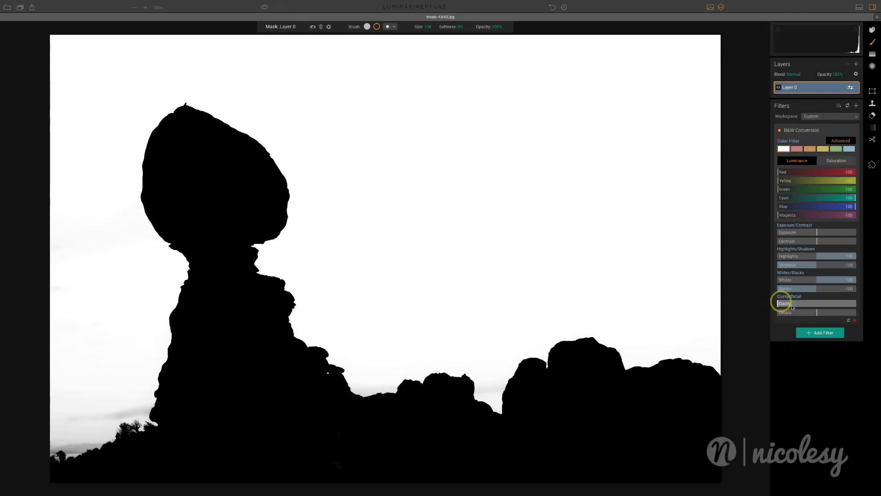
# Add a Curves filter and pull the RGB curve's black and white points inward
pyautogui.click(817, 331)
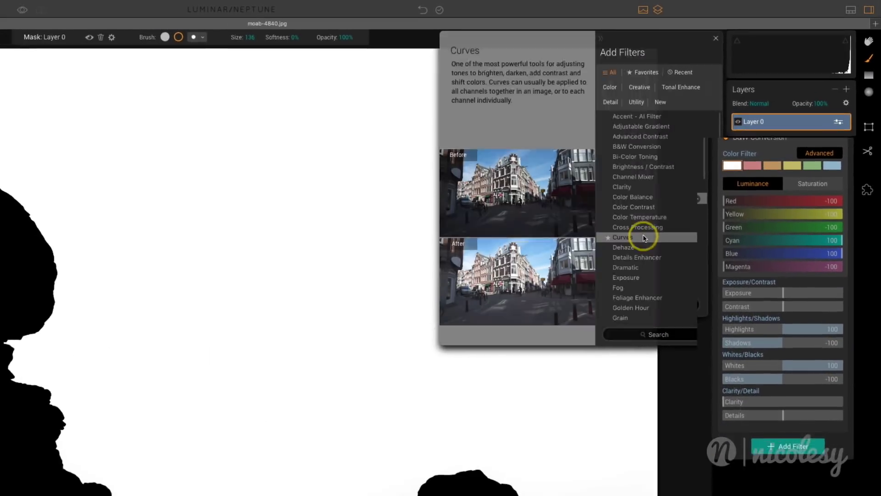
pyautogui.click(644, 238)
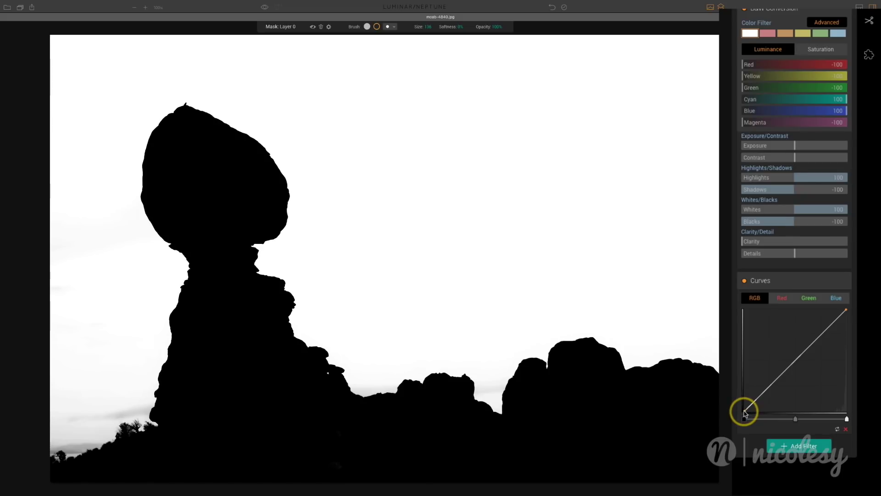
pyautogui.moveTo(744, 412); pyautogui.dragTo(790, 412)
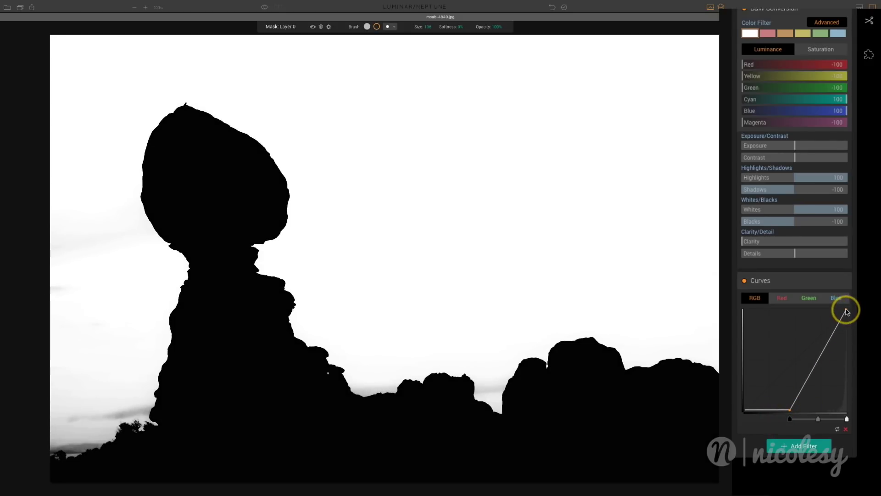
pyautogui.moveTo(847, 312); pyautogui.dragTo(798, 308)
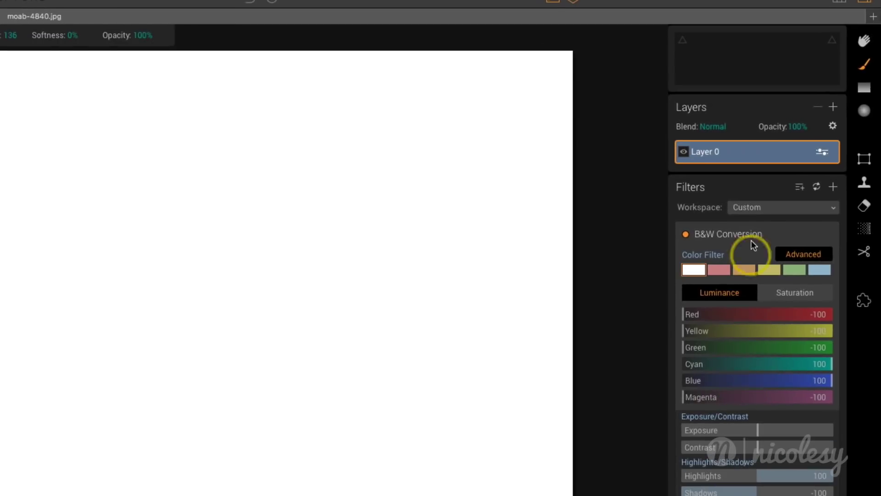
# Create a luminosity mask on Layer 0 from the silhouette, then hide Layer 0
pyautogui.rightClick(752, 153)
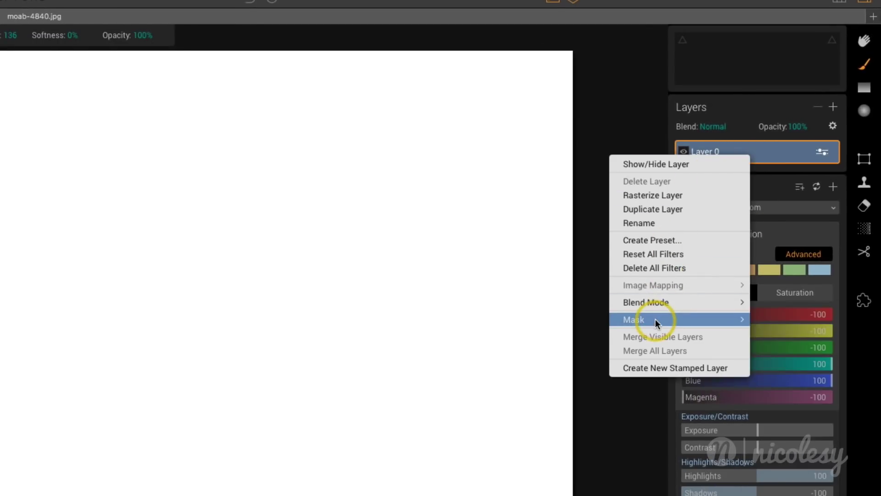
pyautogui.moveTo(654, 319)
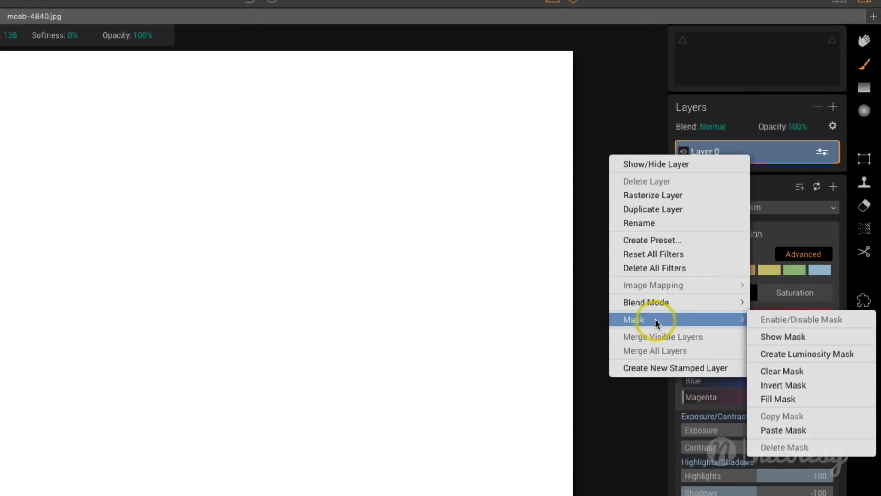
pyautogui.click(788, 354)
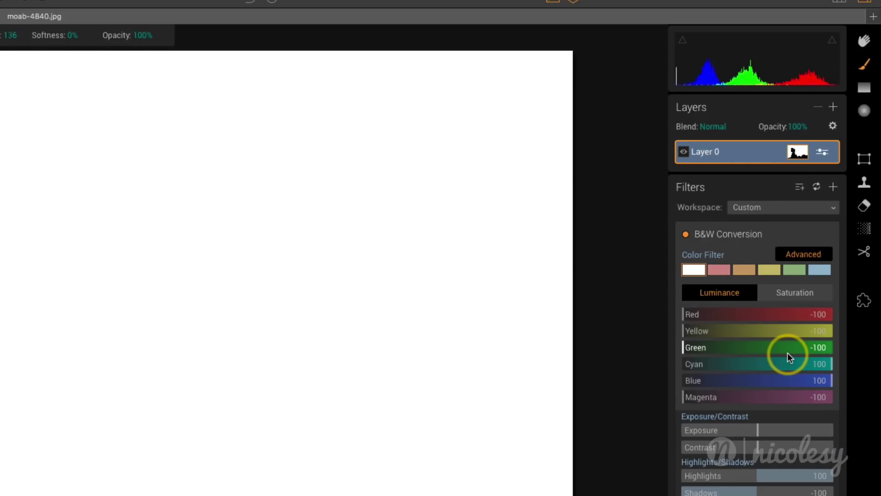
pyautogui.click(684, 152)
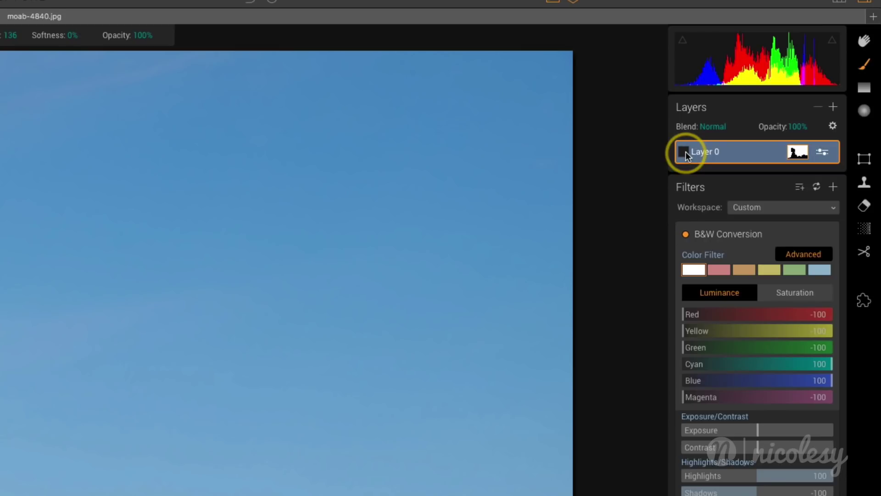
# Add sky photo 42 from the Skies folder as a new image layer above Layer 0
pyautogui.click(833, 108)
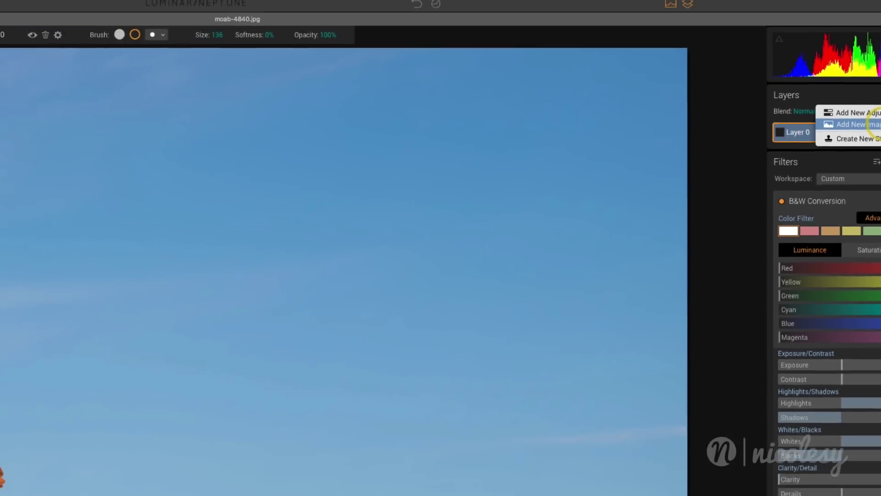
pyautogui.click(872, 124)
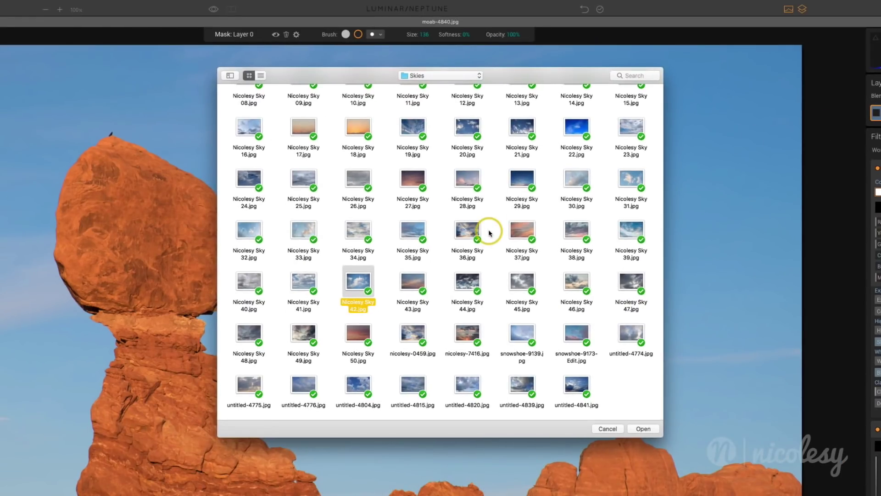
pyautogui.doubleClick(358, 281)
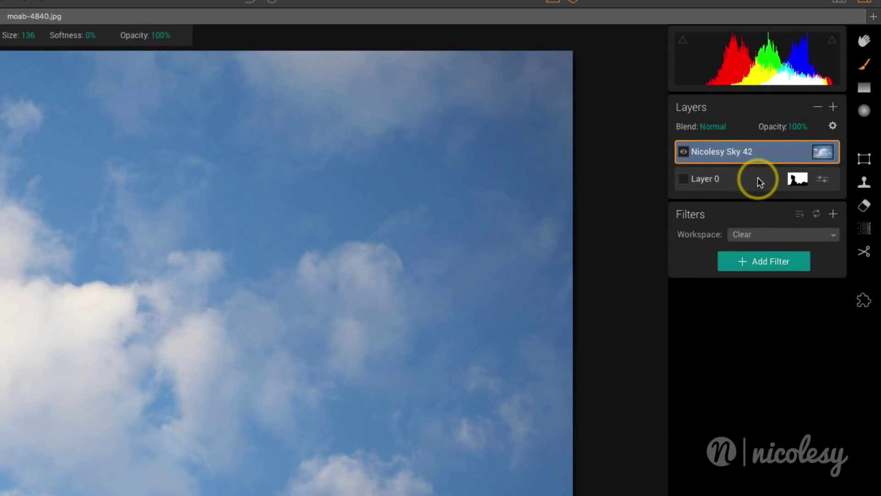
pyautogui.rightClick(758, 177)
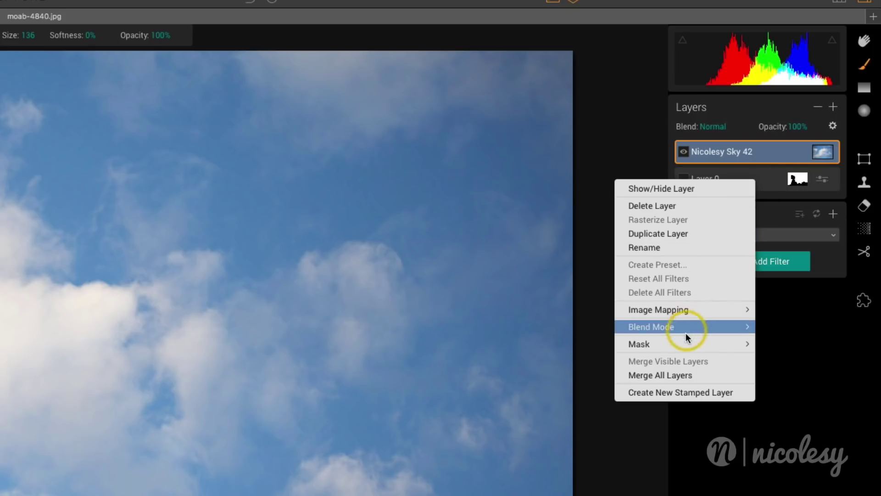
# Copy Layer 0's rock mask and paste it onto the Nicolesy Sky 42 layer
pyautogui.moveTo(683, 344)
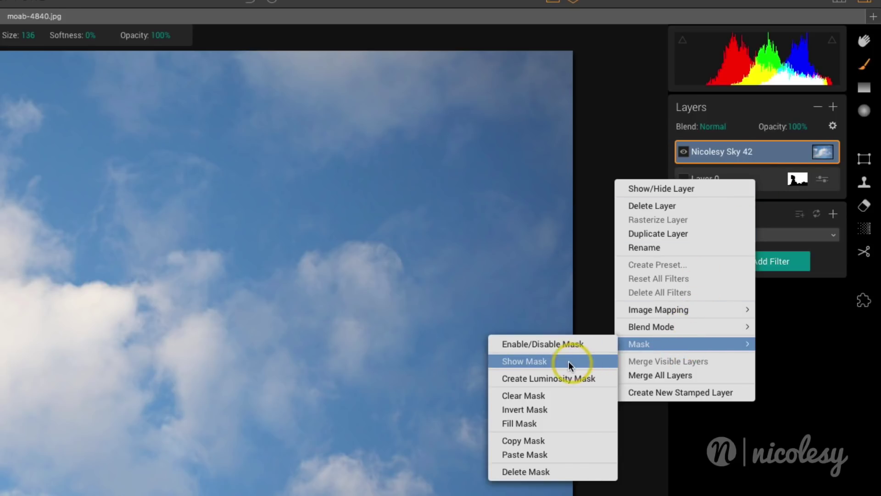
pyautogui.click(544, 439)
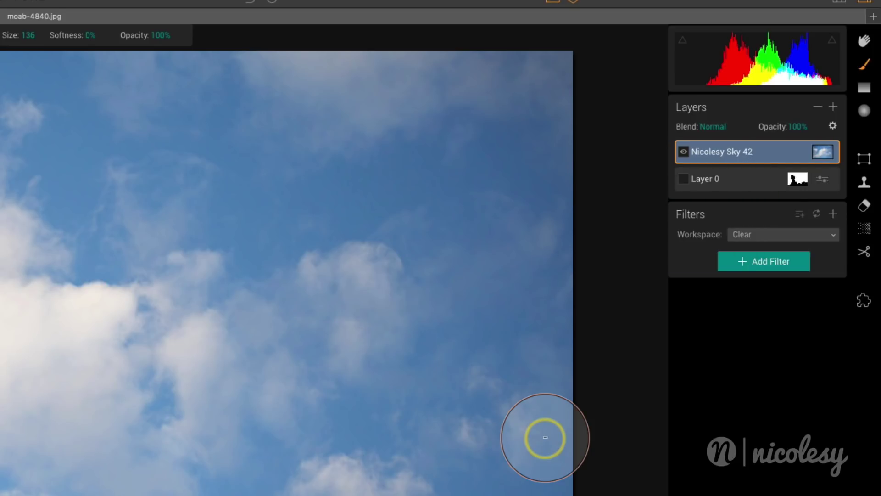
pyautogui.click(761, 160)
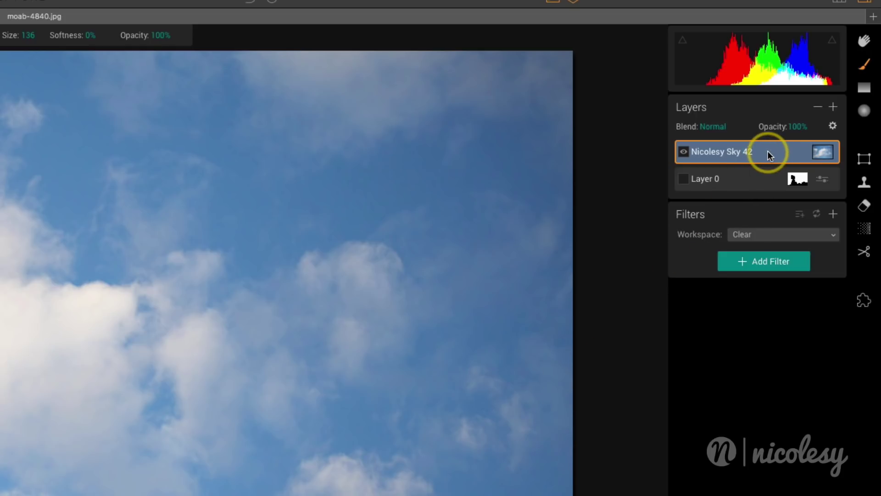
pyautogui.rightClick(768, 154)
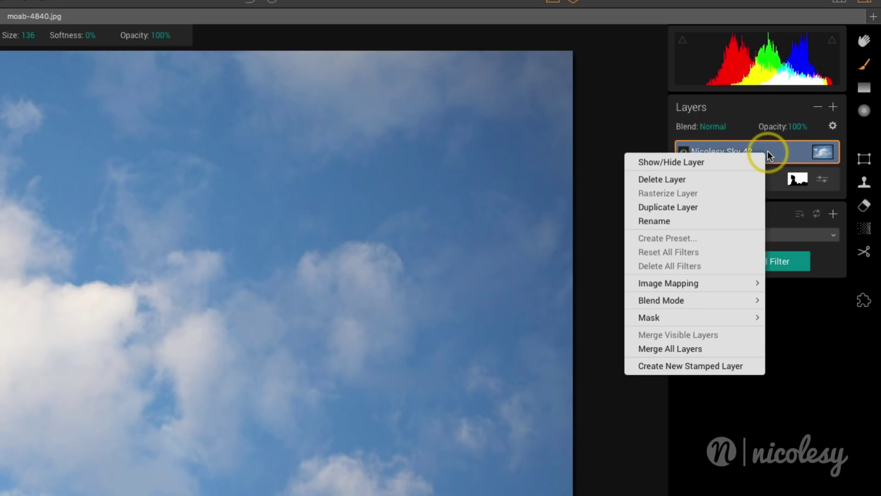
pyautogui.moveTo(680, 318)
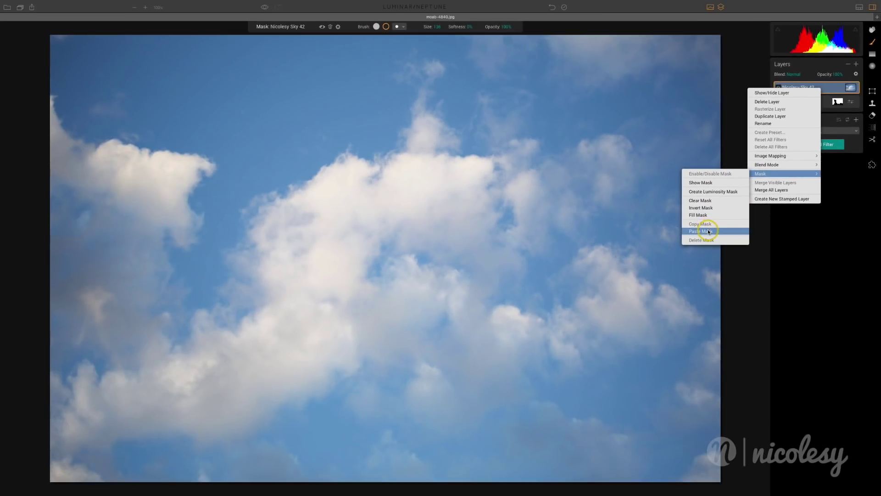
pyautogui.click(708, 232)
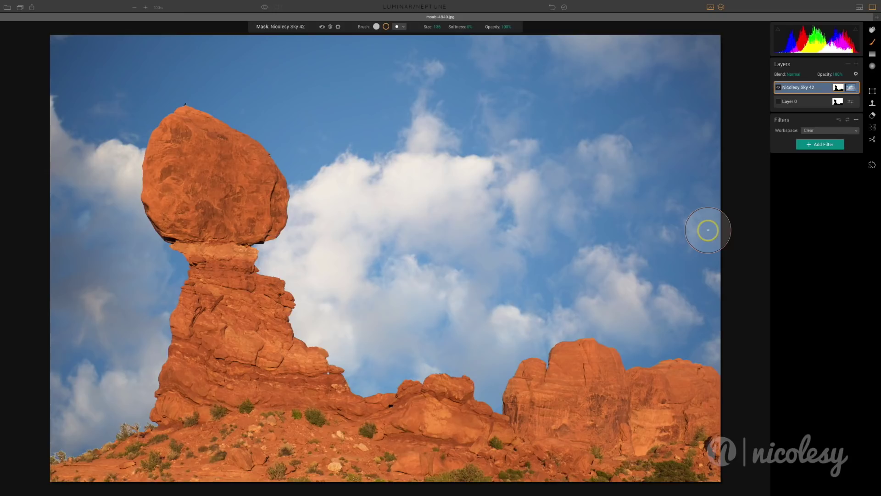
# Zoom to 100% and pan down to the rock column's base and bushy slope
pyautogui.press('super+alt+0')
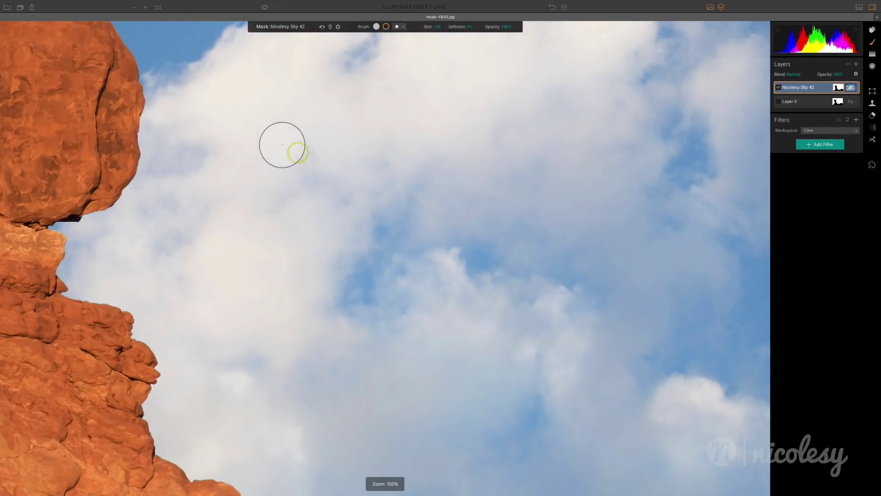
pyautogui.moveTo(118, 103); pyautogui.dragTo(405, 189)
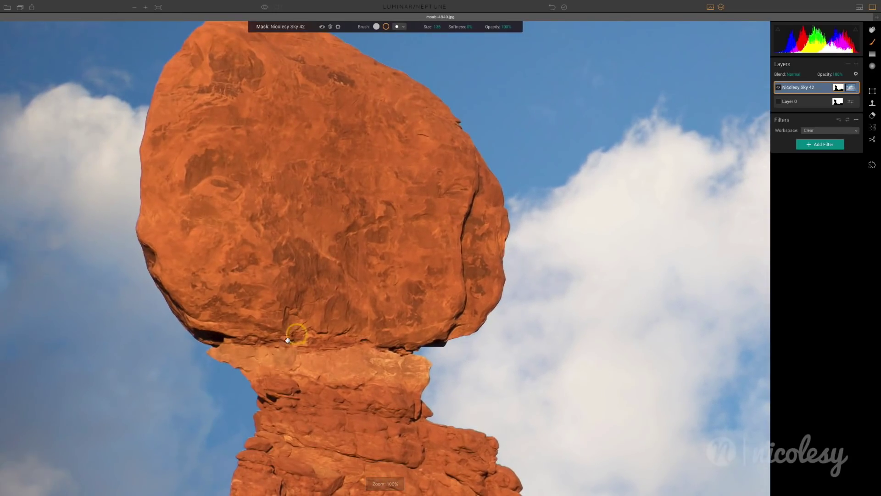
pyautogui.moveTo(279, 352); pyautogui.dragTo(276, 242)
pyautogui.moveTo(218, 436); pyautogui.dragTo(291, 205)
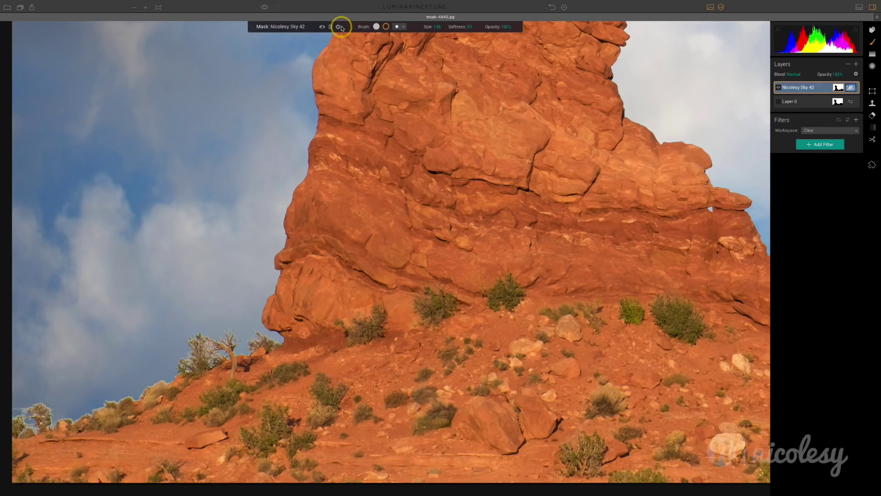
# Adjust the Nicolesy Sky 42 mask's Feather, settling on 3
pyautogui.click(340, 27)
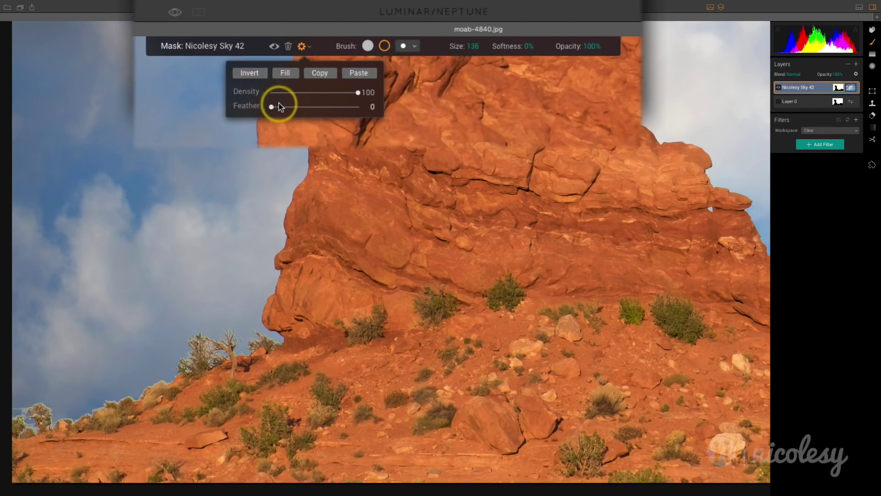
pyautogui.moveTo(272, 108); pyautogui.dragTo(320, 108)
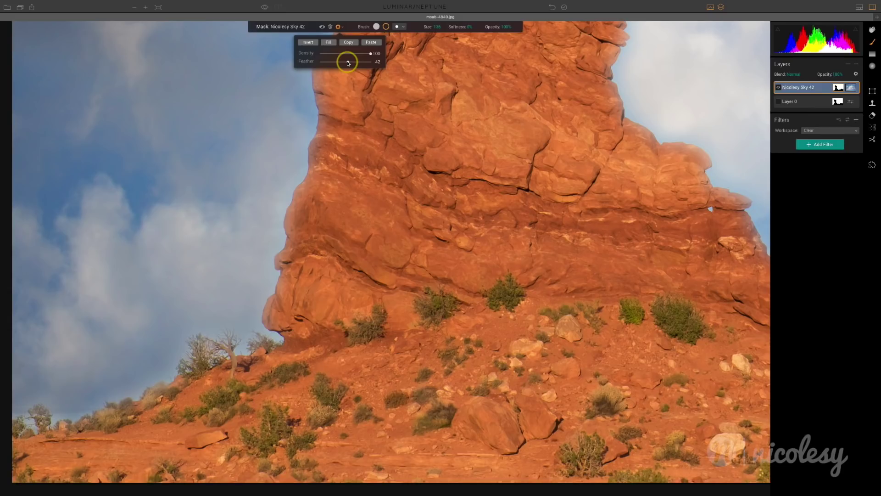
pyautogui.moveTo(347, 63)
pyautogui.mouseDown()
pyautogui.moveTo(321, 62)
pyautogui.moveTo(332, 65)
pyautogui.mouseUp()
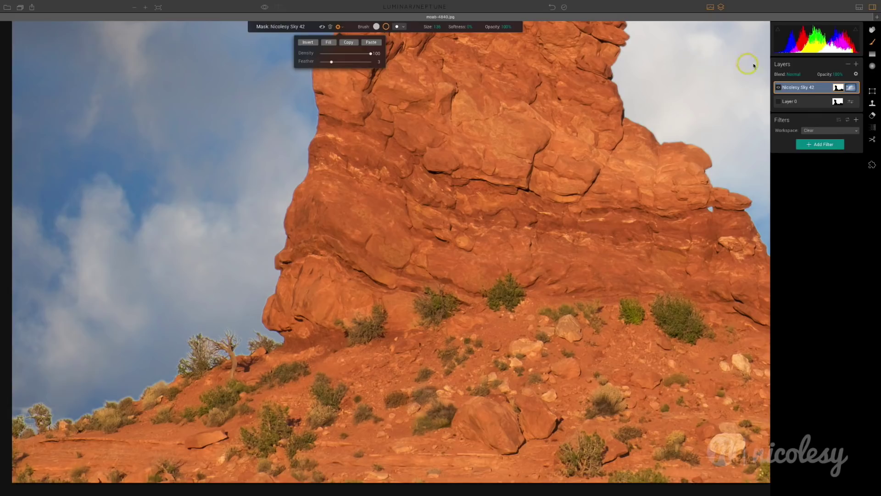
# Duplicate the Nicolesy Sky 42 layer and set the copy's blend mode to Darken
pyautogui.click(795, 88)
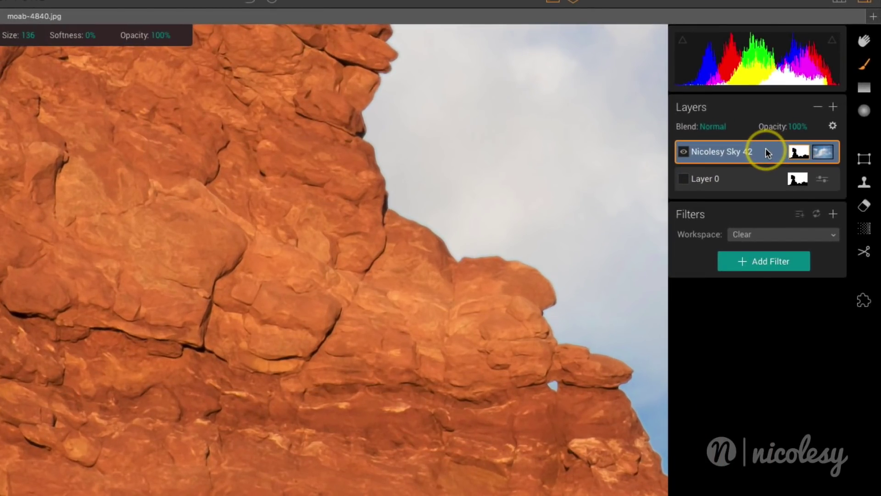
pyautogui.rightClick(766, 148)
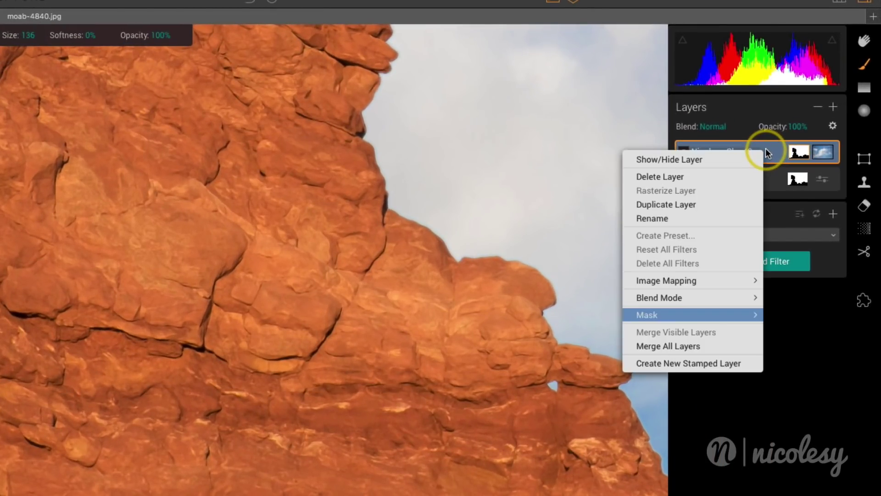
pyautogui.click(693, 205)
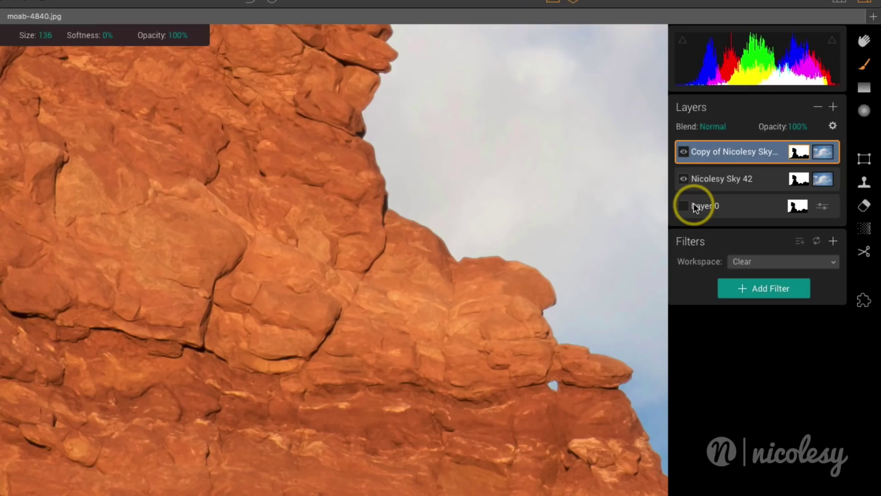
pyautogui.click(719, 126)
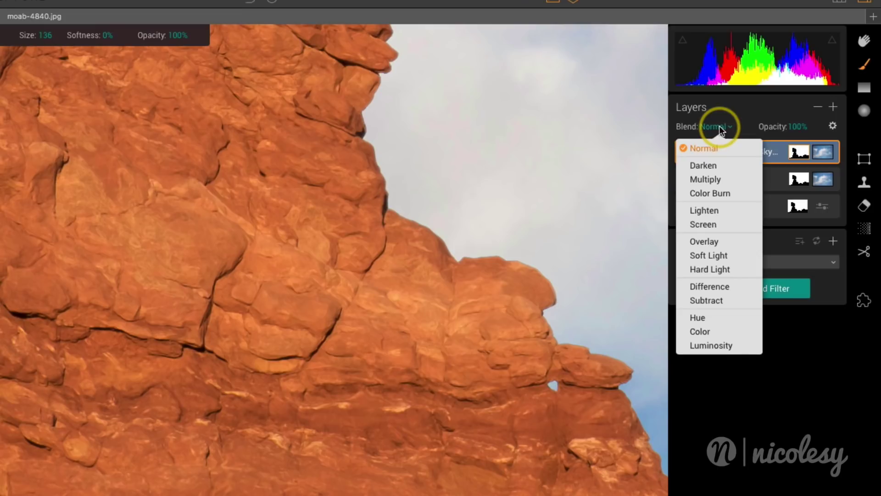
pyautogui.click(713, 165)
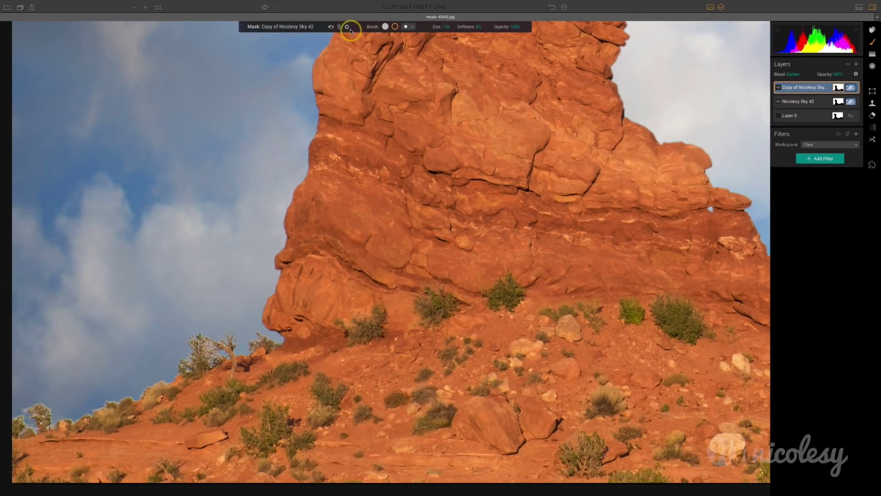
pyautogui.click(348, 27)
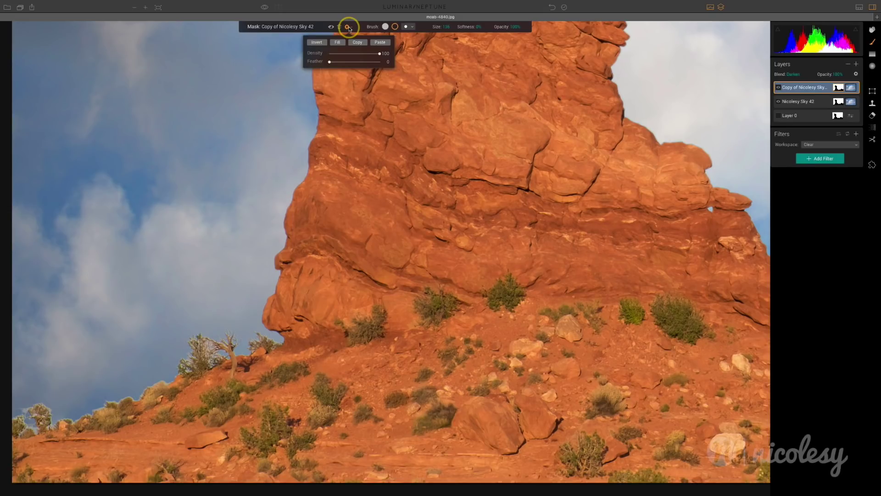
# Feather the Copy of Nicolesy Sky 42 mask to 84, then toggle that layer's visibility to compare
pyautogui.moveTo(330, 64); pyautogui.dragTo(363, 67)
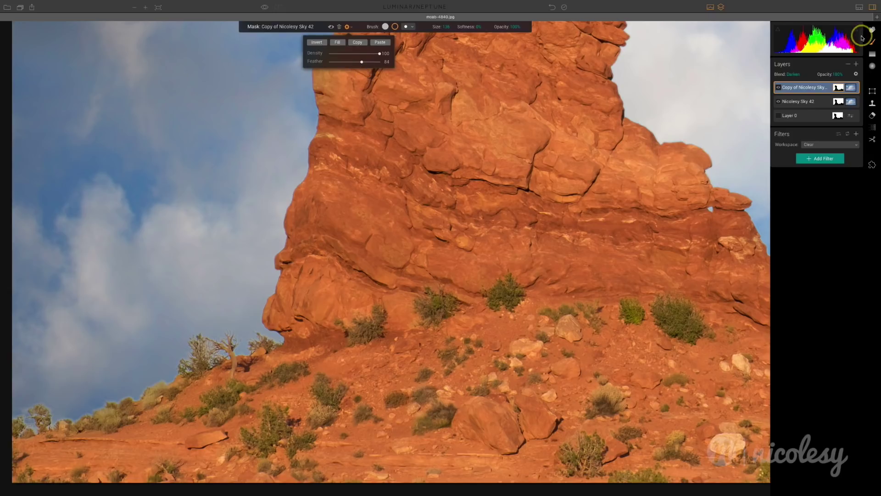
pyautogui.click(806, 86)
pyautogui.click(778, 88)
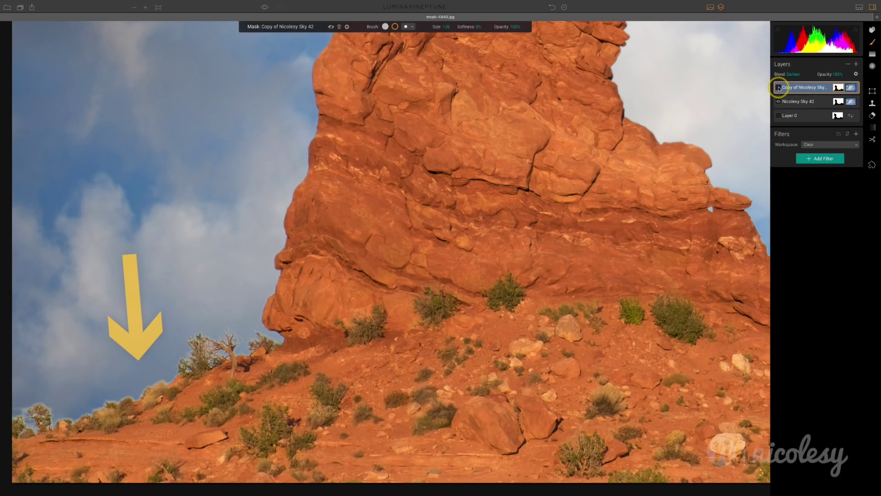
pyautogui.click(779, 87)
pyautogui.click(779, 87)
pyautogui.click(779, 88)
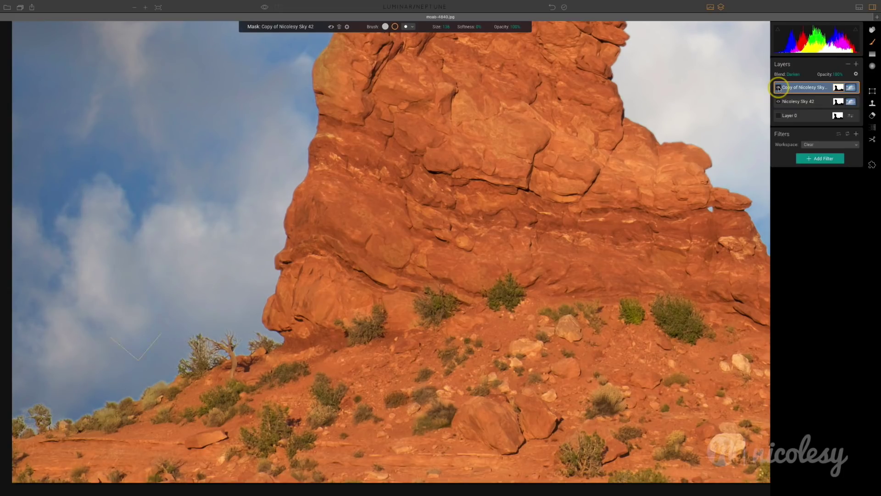
pyautogui.click(778, 87)
pyautogui.click(779, 88)
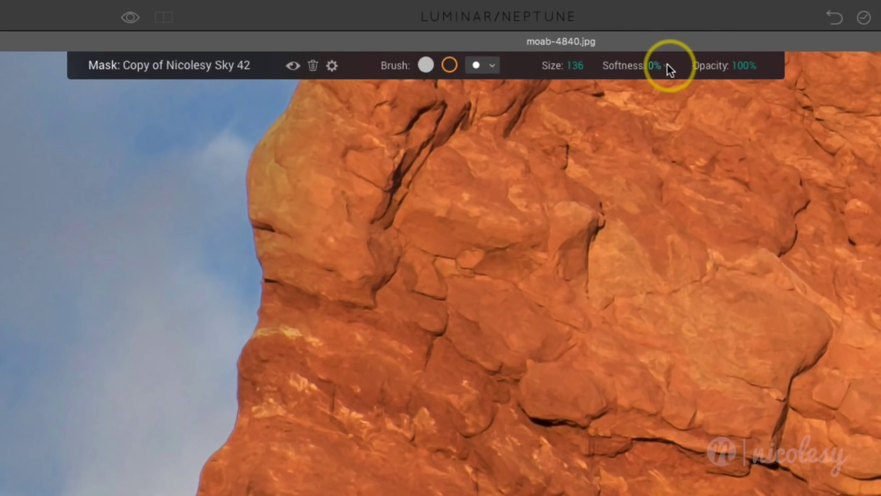
# Set the mask brush to 100% softness and about 34% opacity, then fit the photo to the window
pyautogui.click(665, 69)
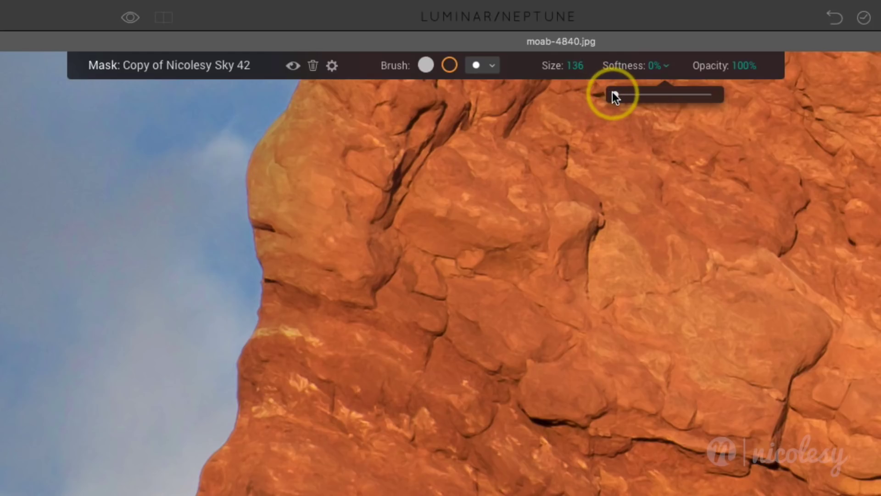
pyautogui.moveTo(614, 95); pyautogui.dragTo(720, 94)
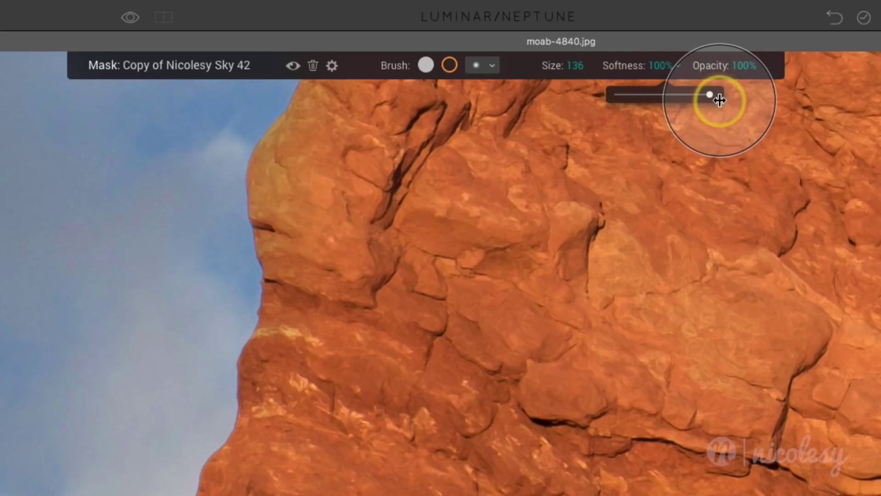
pyautogui.click(755, 64)
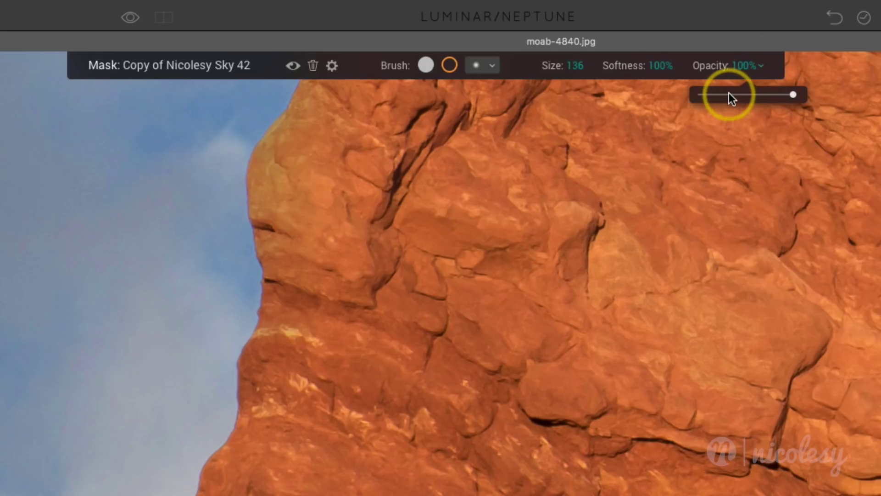
pyautogui.click(730, 94)
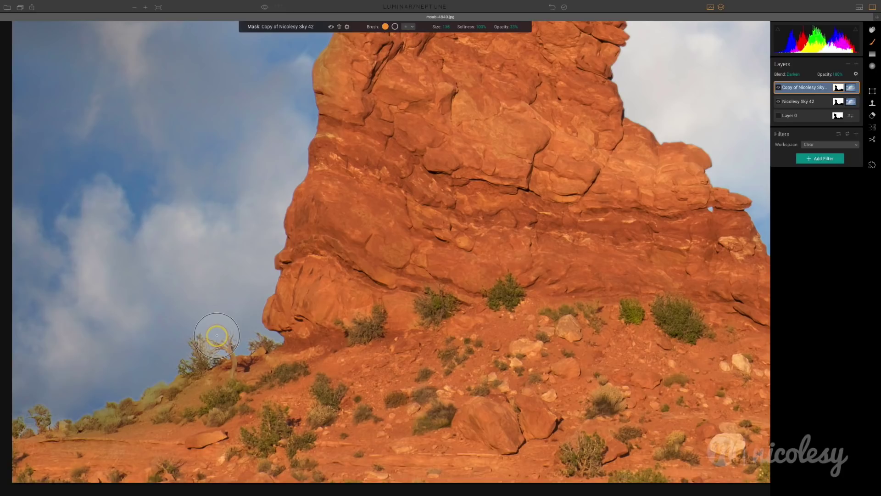
pyautogui.press('super+0')
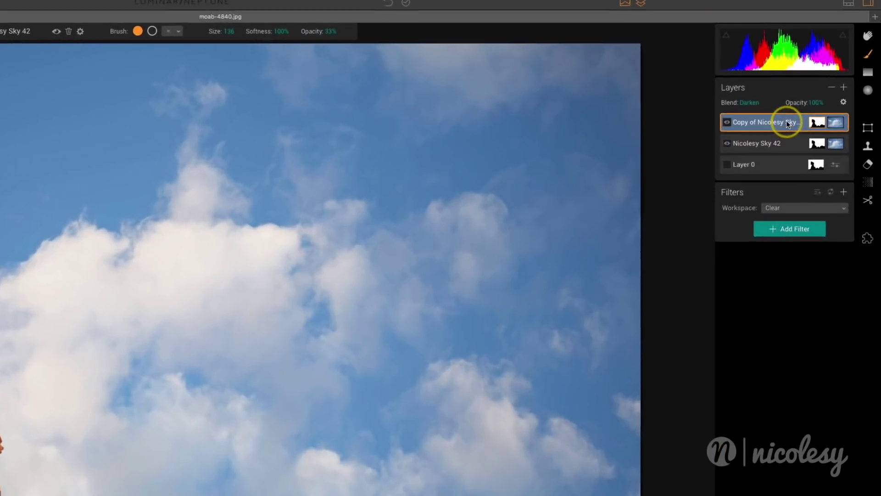
# Create a new stamped layer above the Copy of Nicolesy Sky 42 layer, merging all visible layers
pyautogui.rightClick(819, 88)
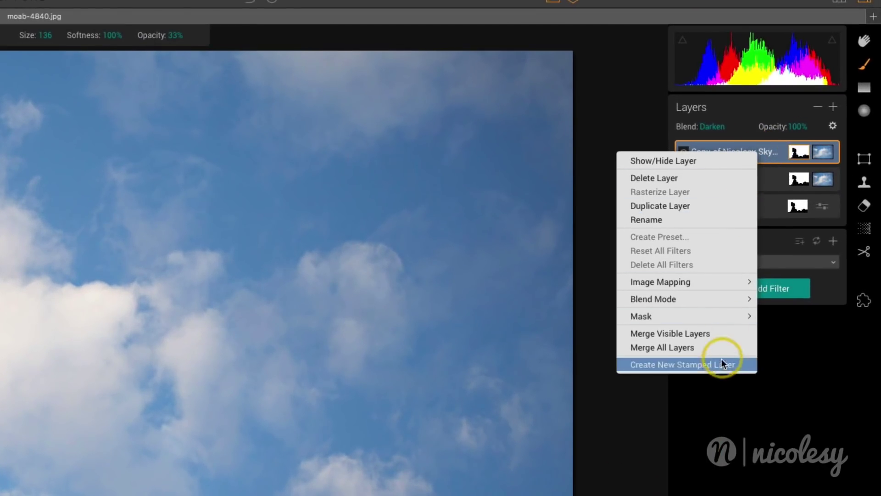
pyautogui.click(744, 365)
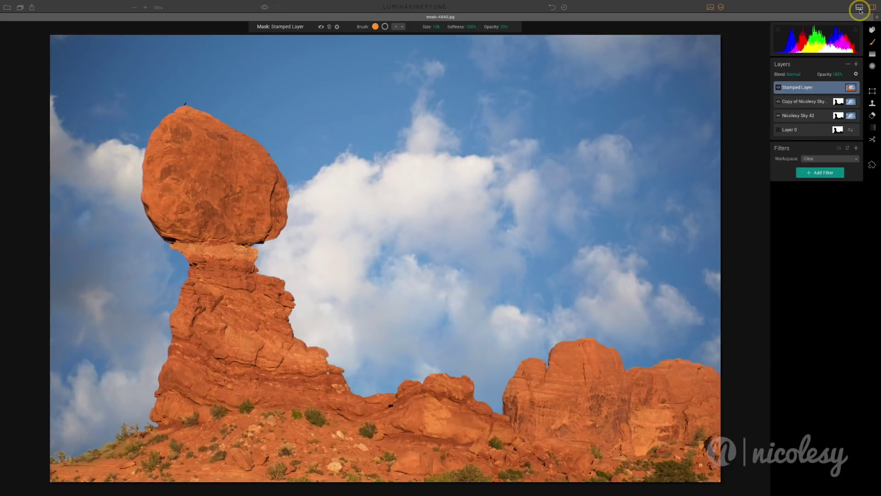
# Show the presets strip and switch it to the Heirloom Creative collection
pyautogui.click(859, 8)
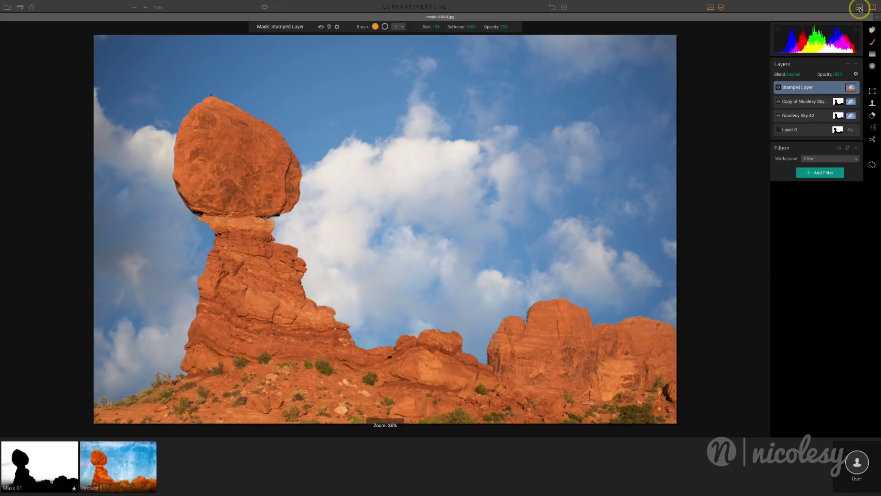
pyautogui.click(859, 461)
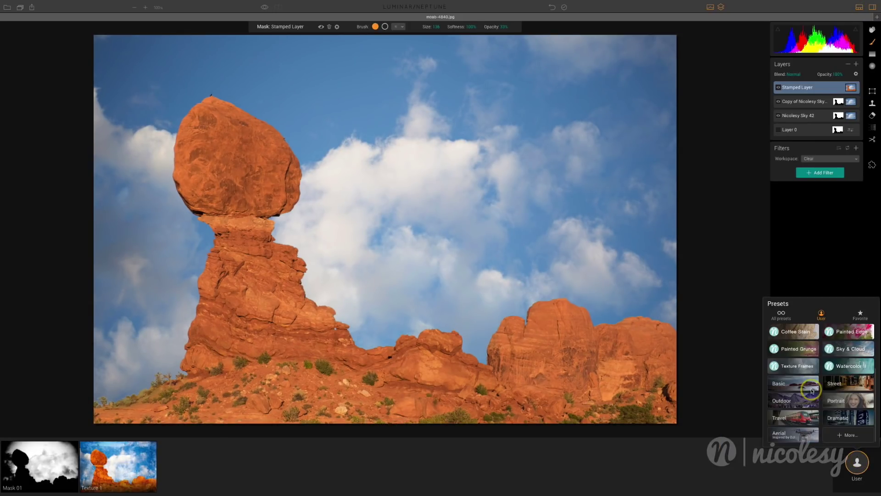
pyautogui.scroll(-3, 810, 385)
pyautogui.click(802, 369)
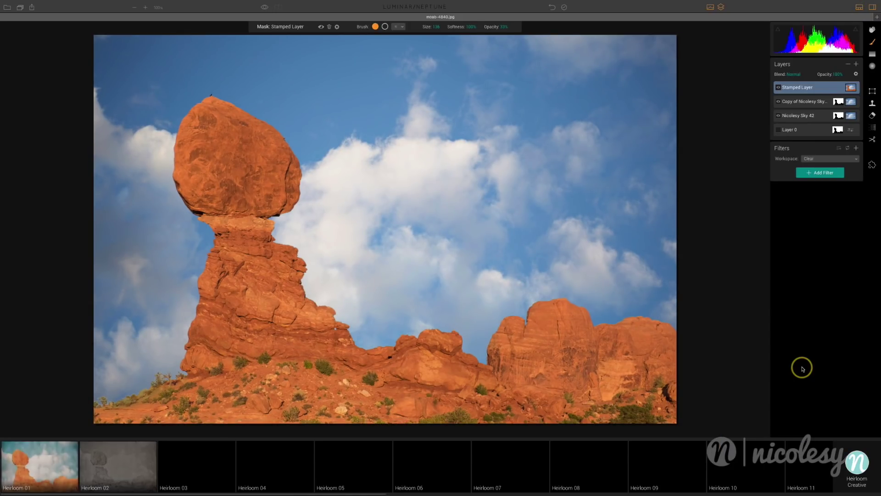